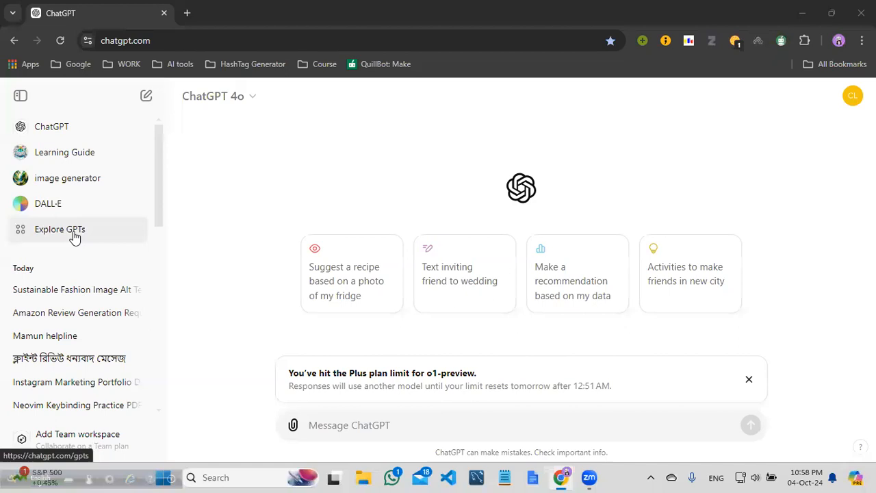
Start a new custom GPT and, with the keyboard language set to English, tell the builder "I want to create a bangla to english translator"
left_click(74, 236)
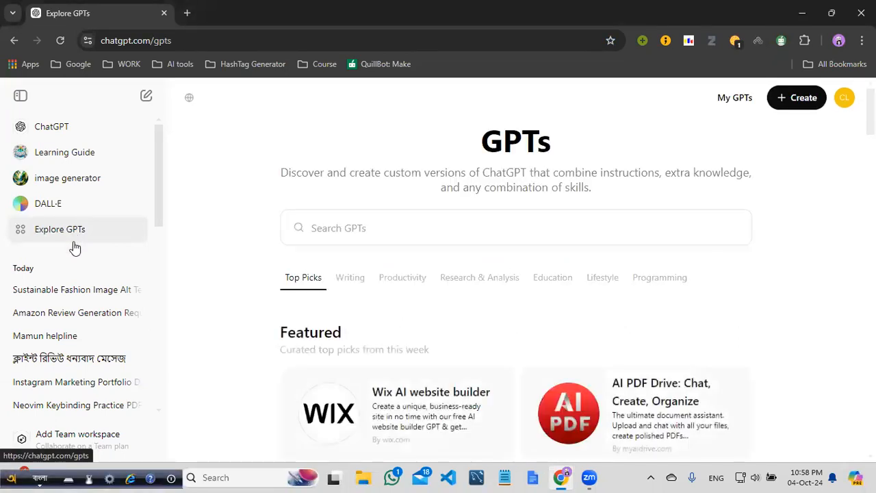
left_click(798, 103)
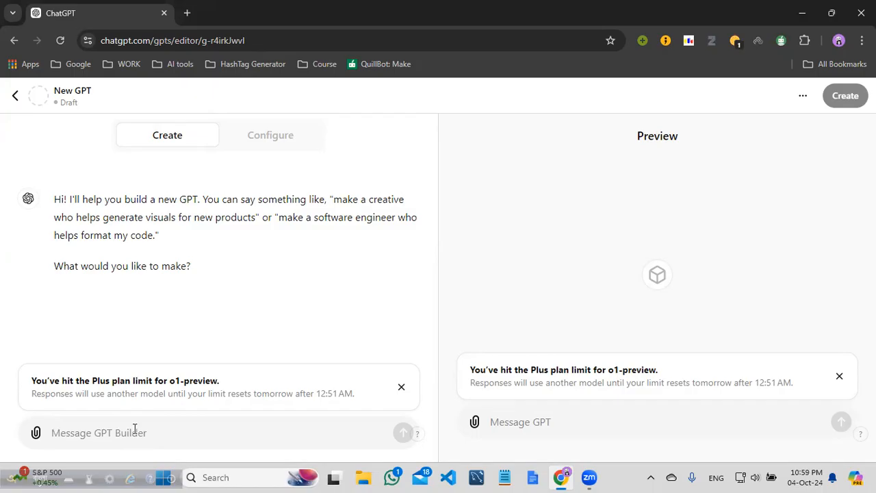
type("I")
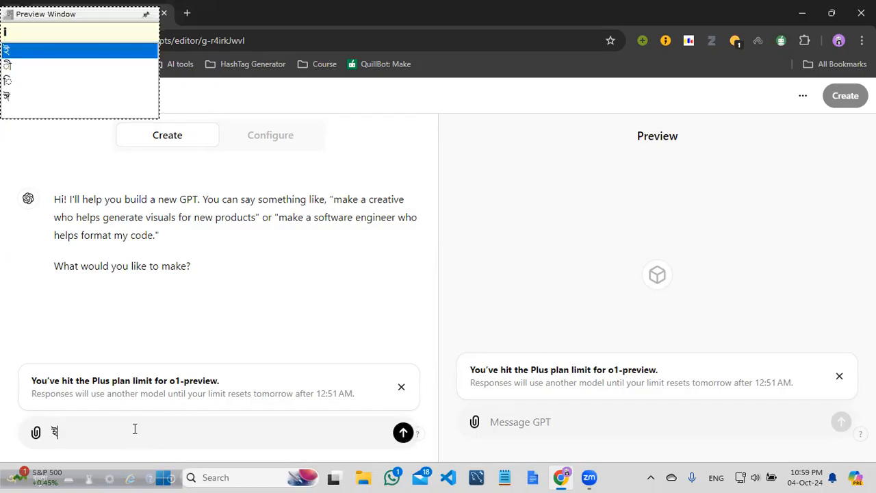
key("BackSpace")
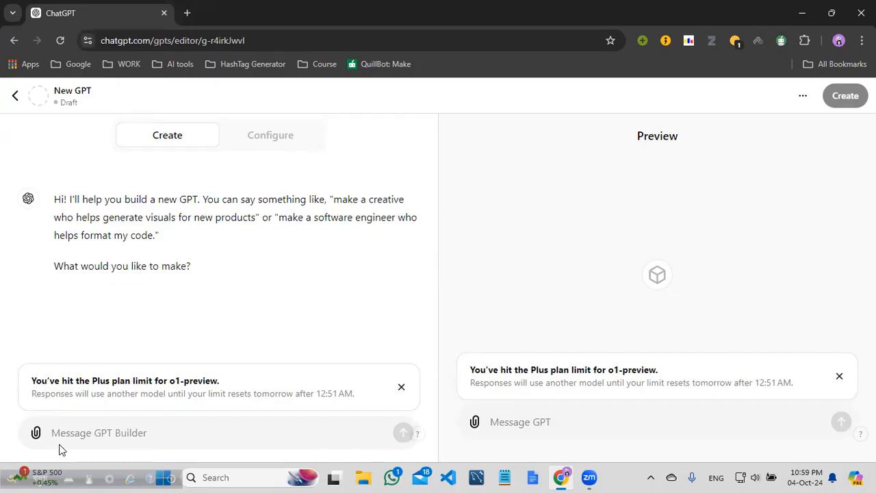
type("i")
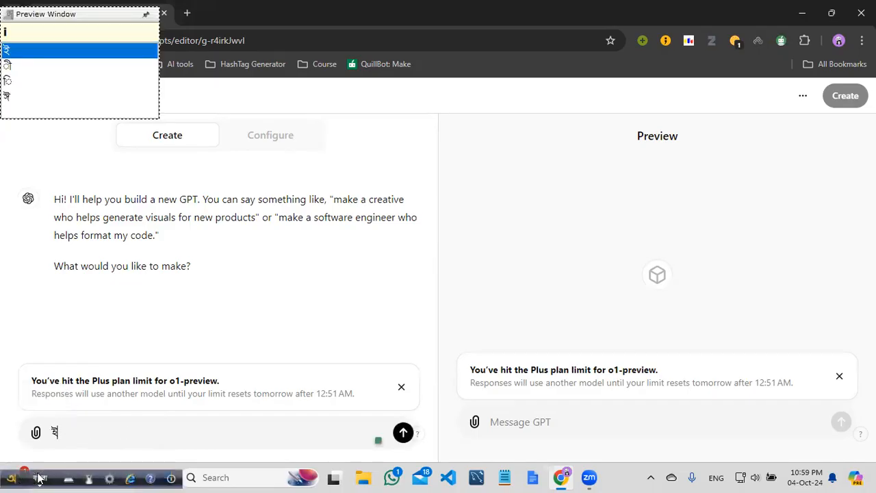
left_click(51, 477)
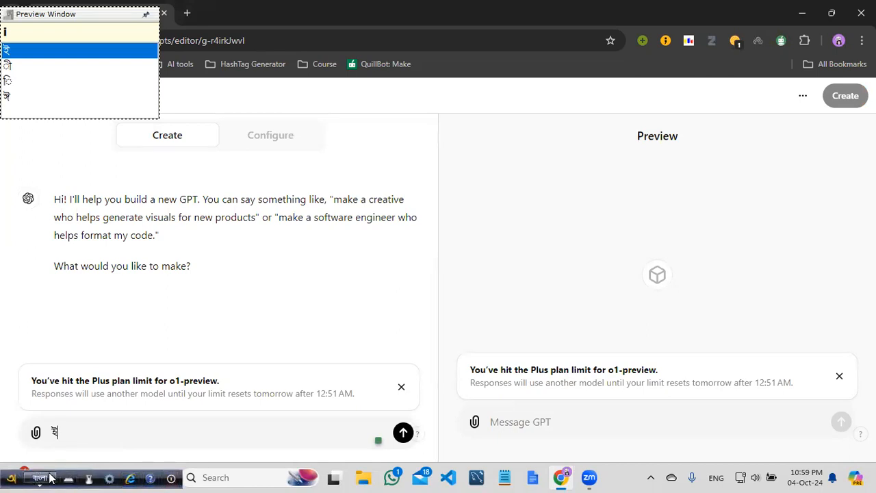
left_click(73, 437)
key("BackSpace")
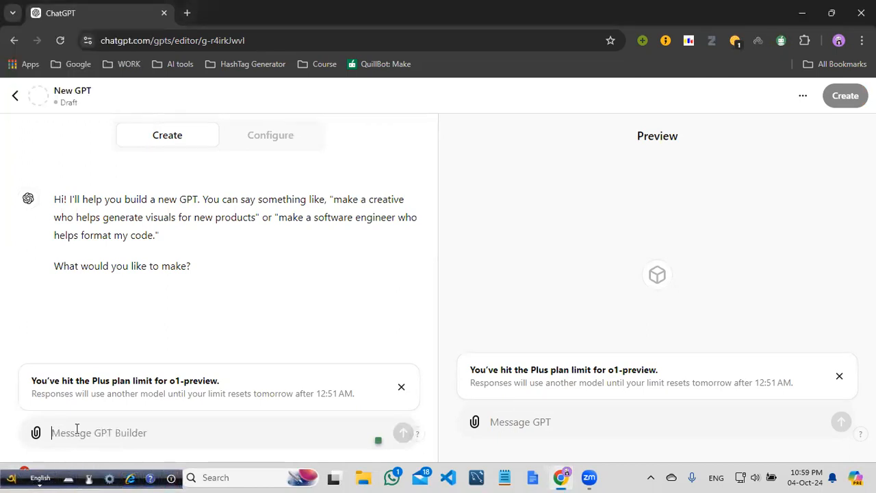
type("want ")
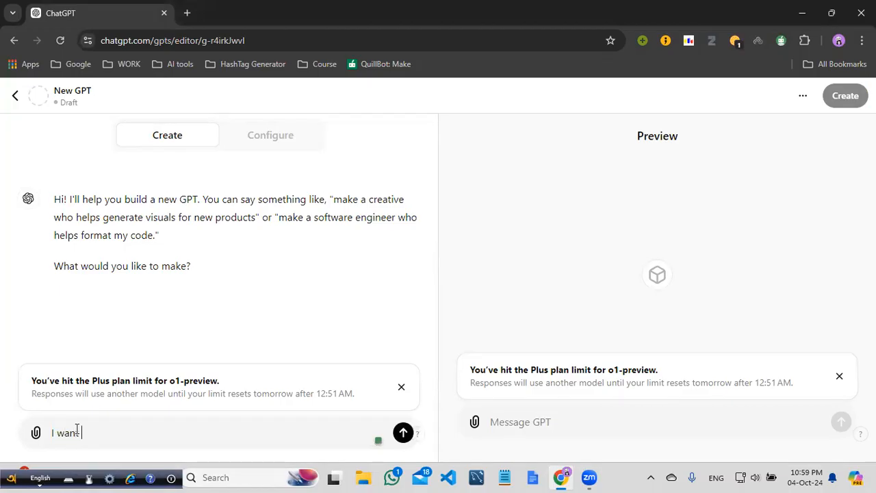
type("to create a bangla to english translator")
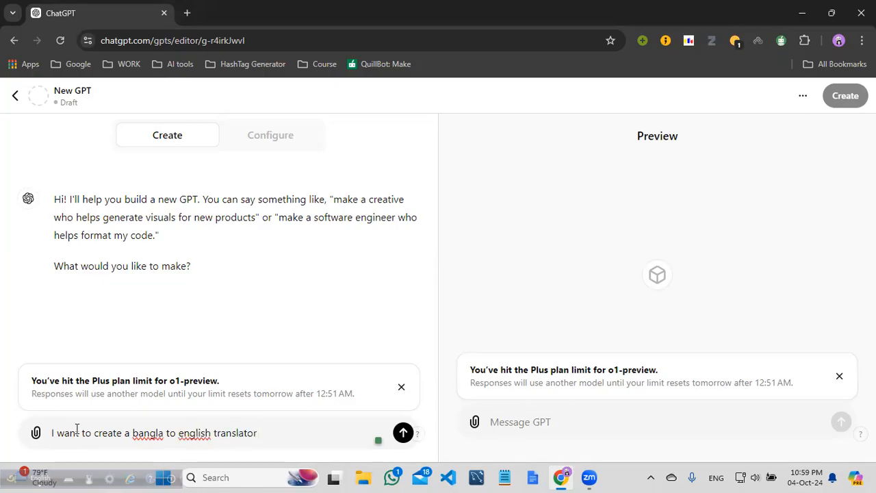
key("Return")
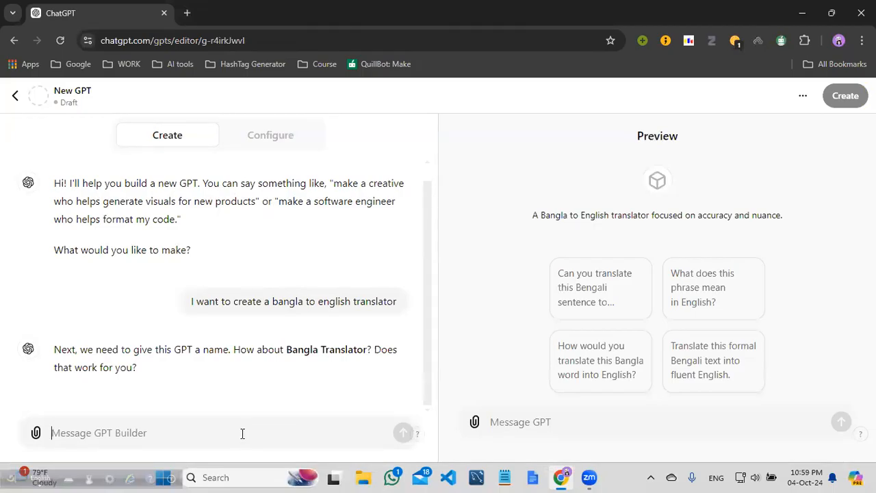
Accept the builder's suggested name Bangla Translator and its generated profile picture, replying "ok" to each
type("ok")
key("Return")
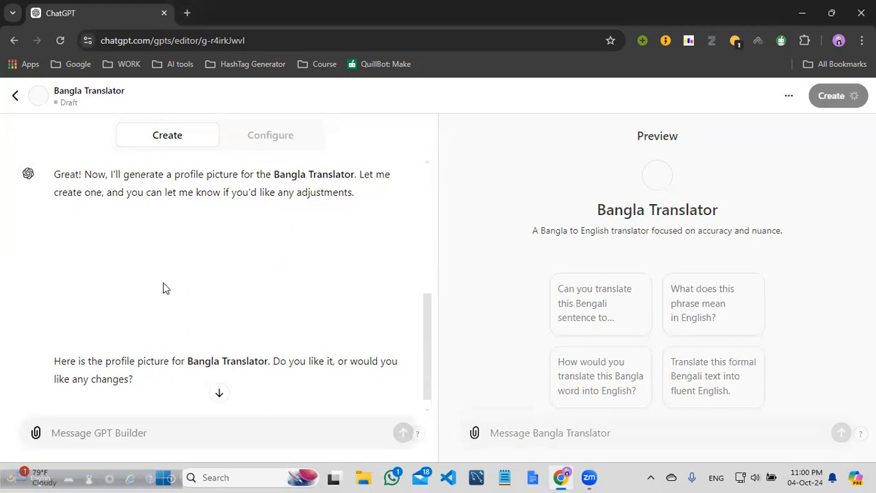
scroll(219, 284, "down", 1)
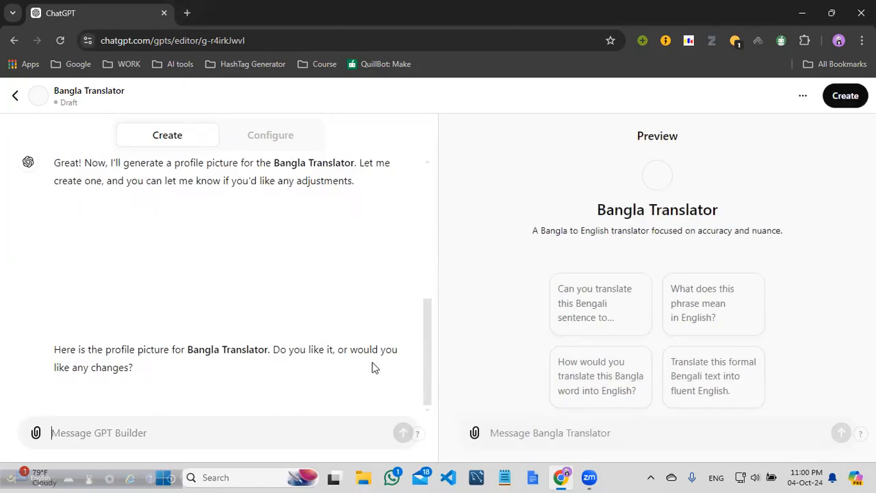
left_click(151, 440)
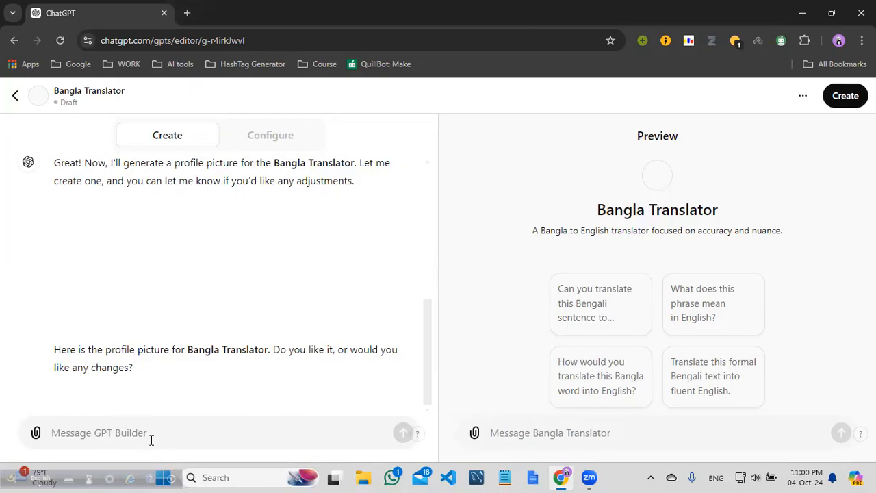
type("ok")
key("Return")
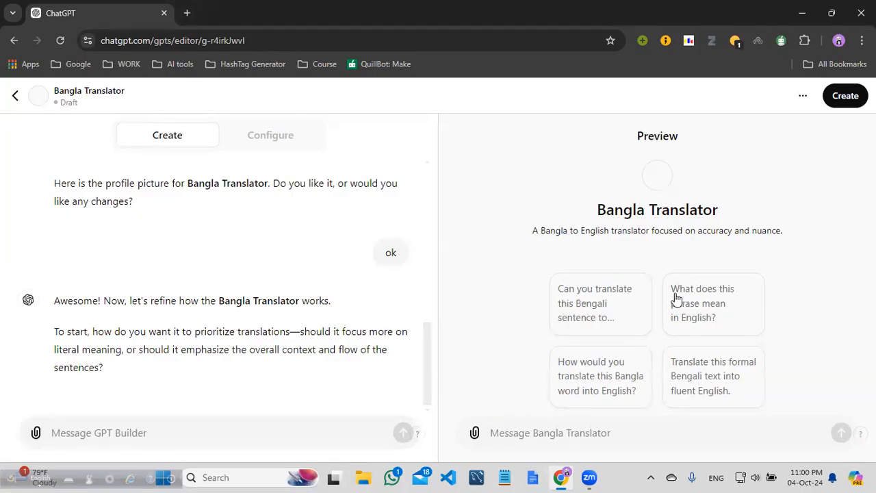
Create the Bangla Translator GPT with sharing set to Only me, save it and open it for use
left_click(846, 97)
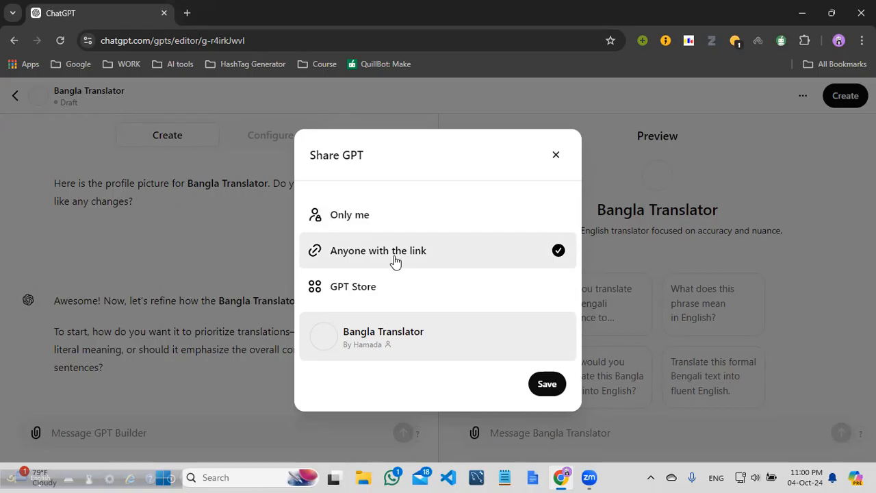
left_click(401, 216)
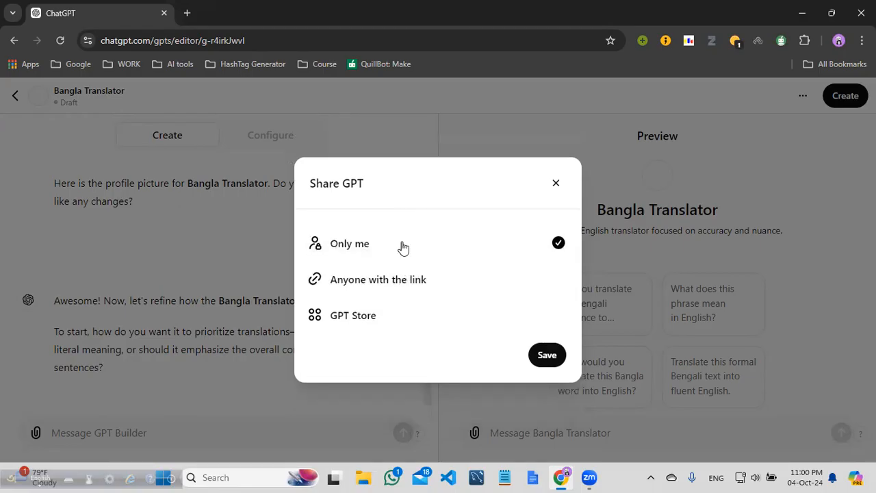
left_click(537, 358)
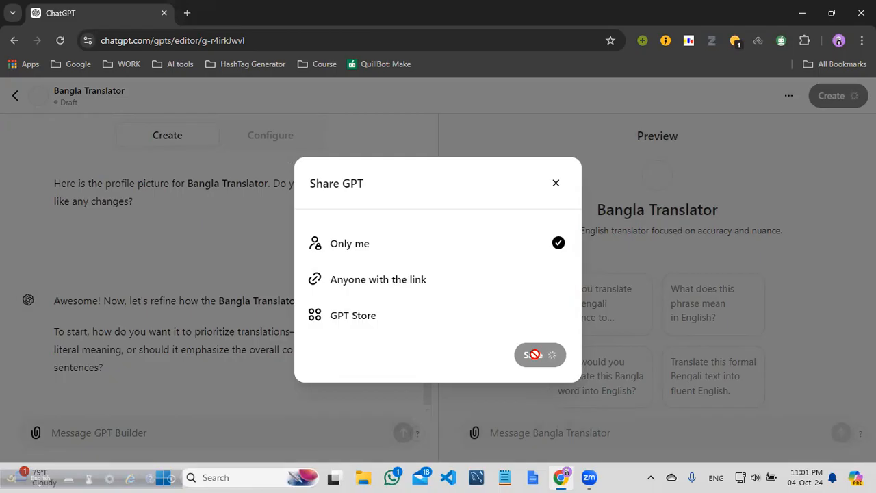
left_click(537, 317)
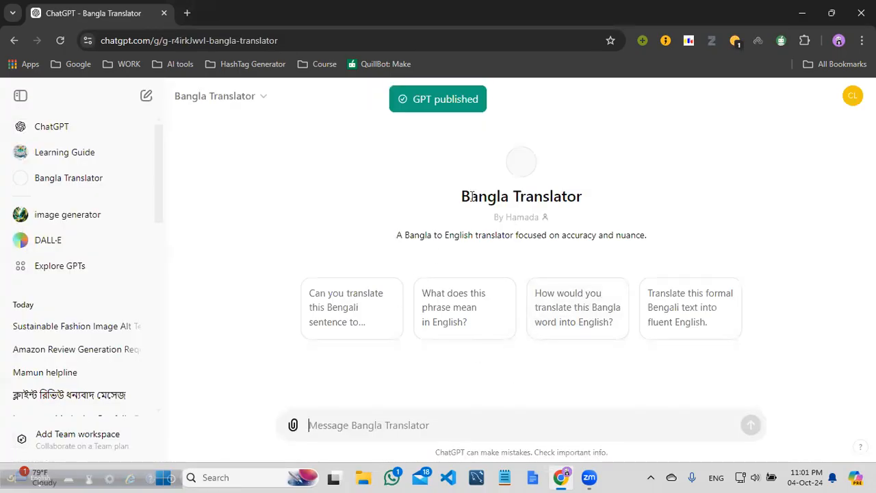
Set the keyboard language to Bangla and send the translator a Bangla sentence stating a person's first name
left_click(409, 425)
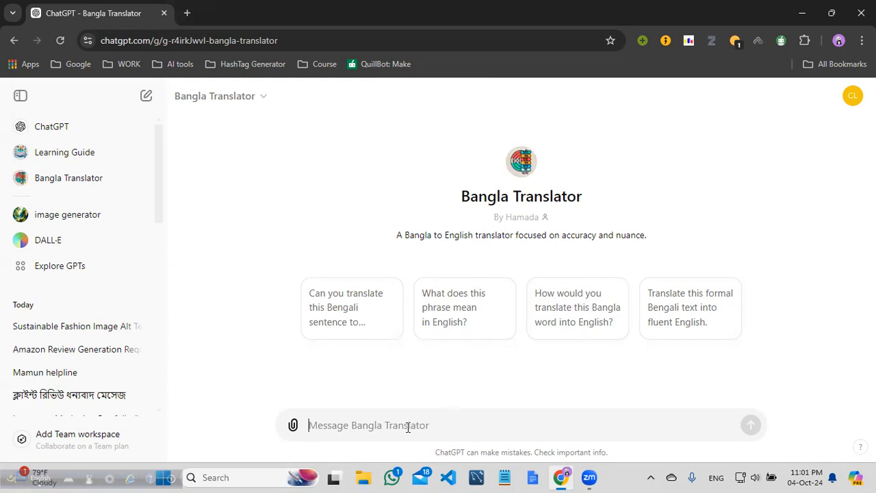
left_click(42, 478)
left_click(370, 421)
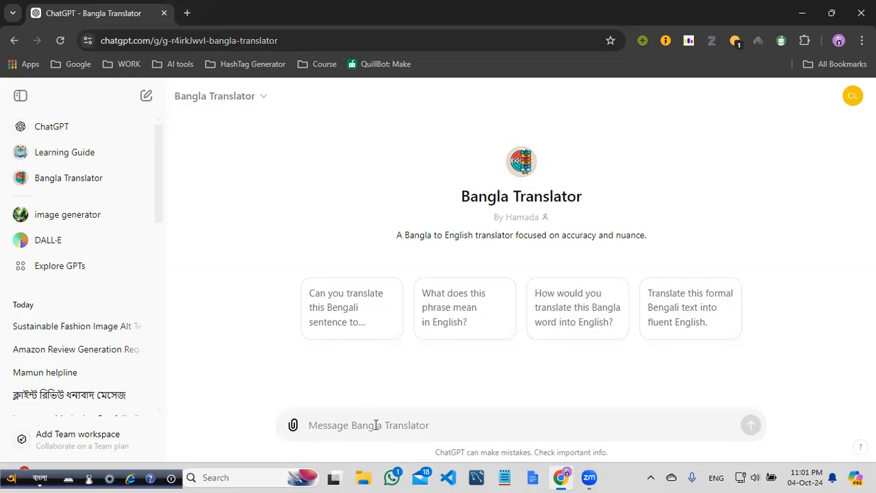
type("ama")
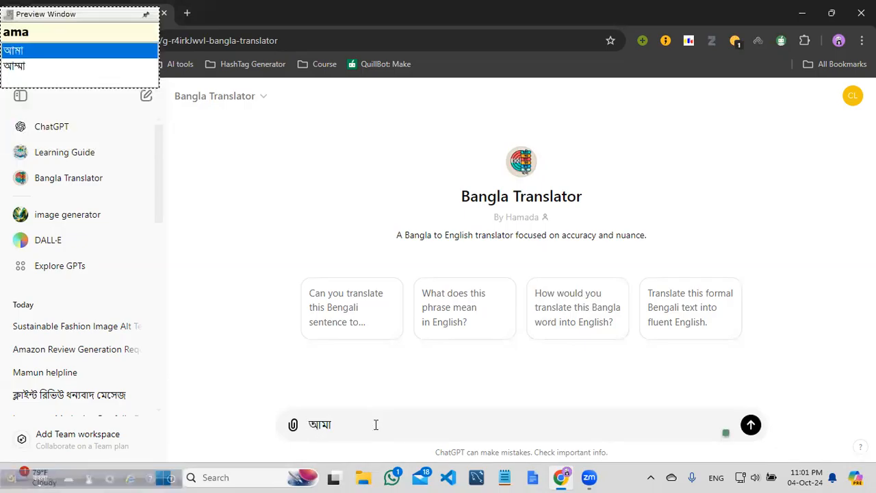
type("r")
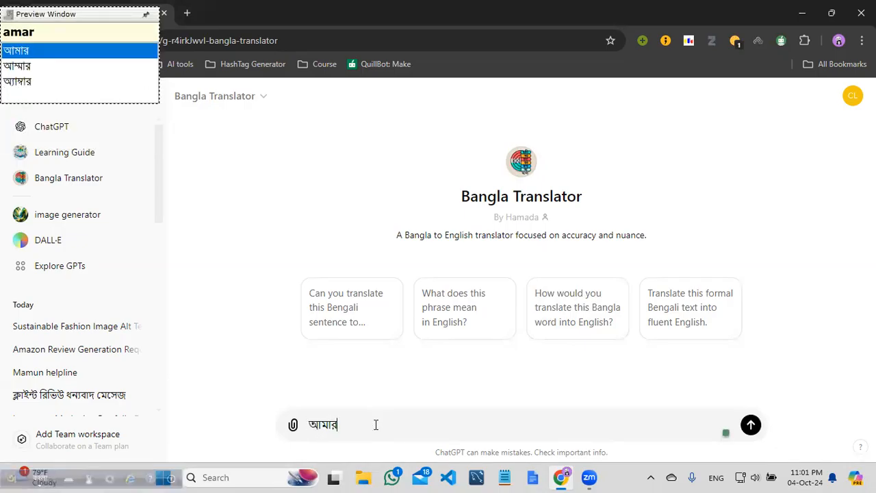
type(" name")
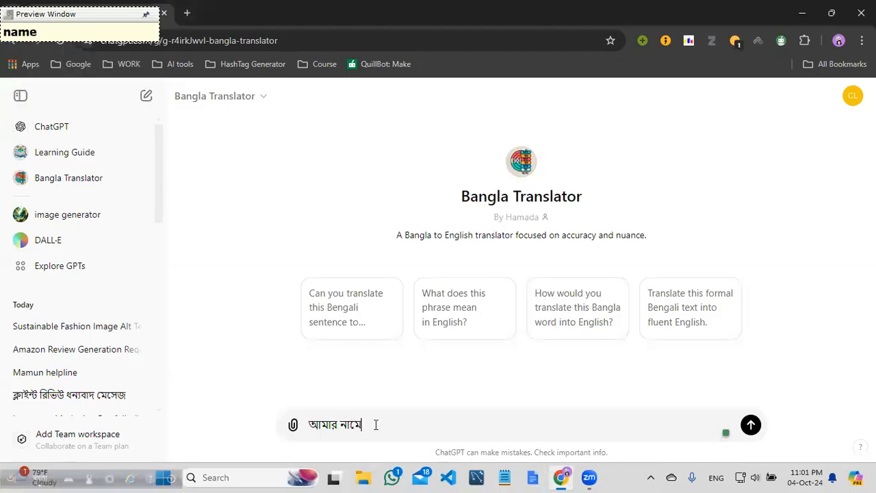
key("BackSpace")
type("hasna")
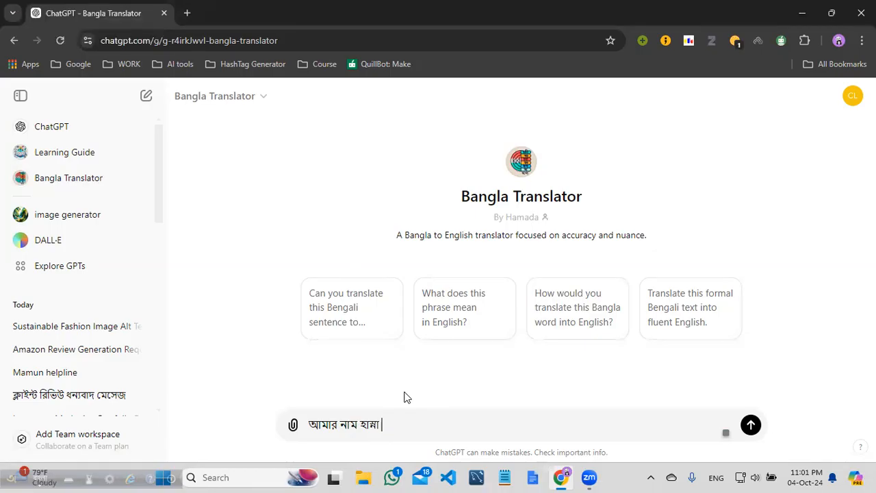
key("Return")
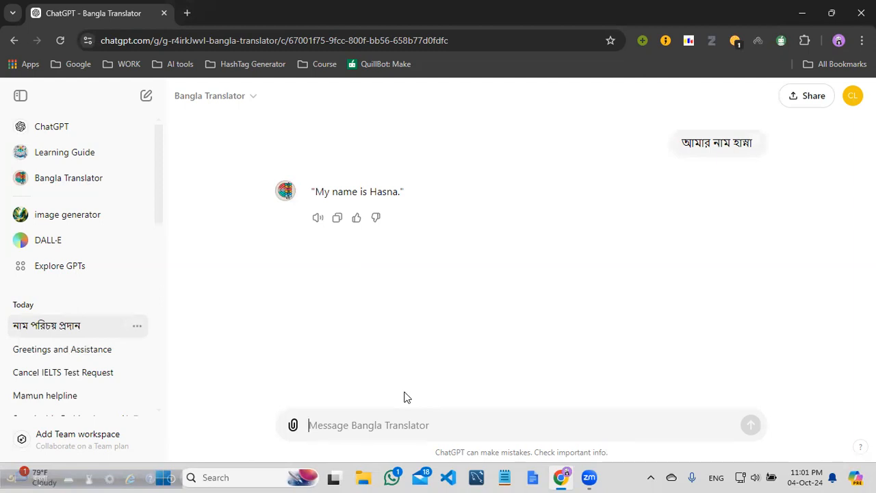
Send the translator the Bangla sentence "আমি ভাত খাই" and set the keyboard language back to English
type("আমি ভাত খ")
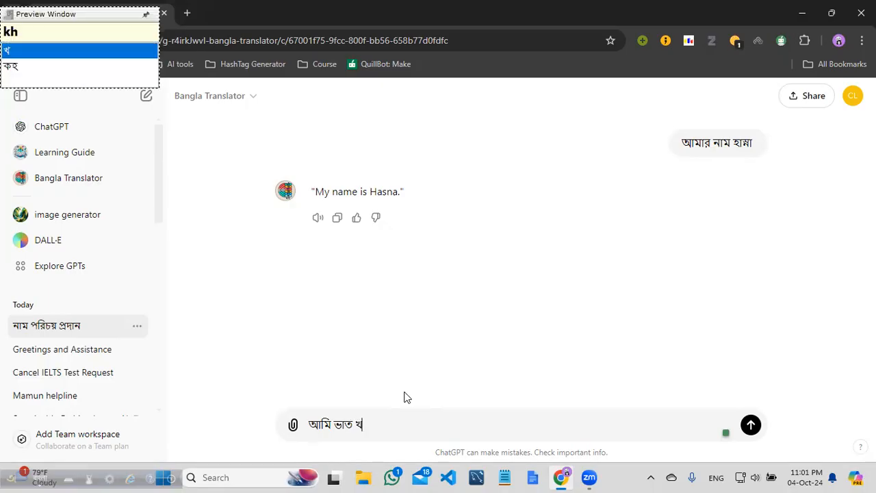
type("াই")
key("Return")
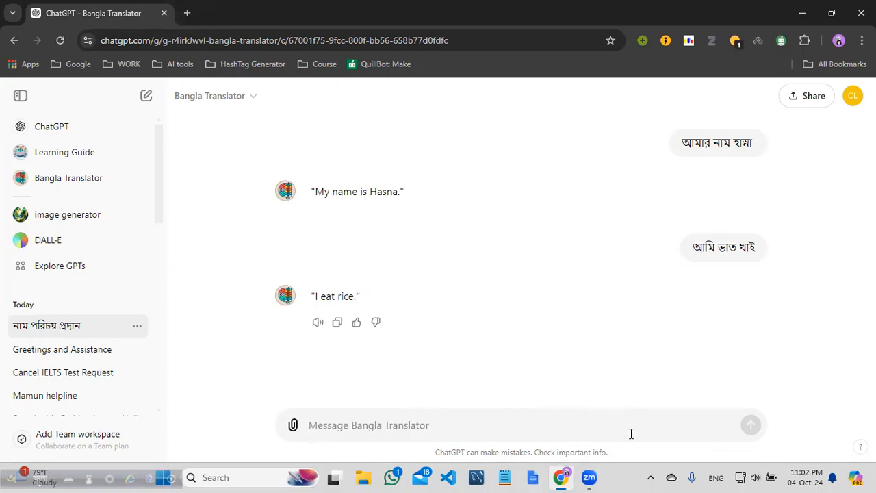
key("F12")
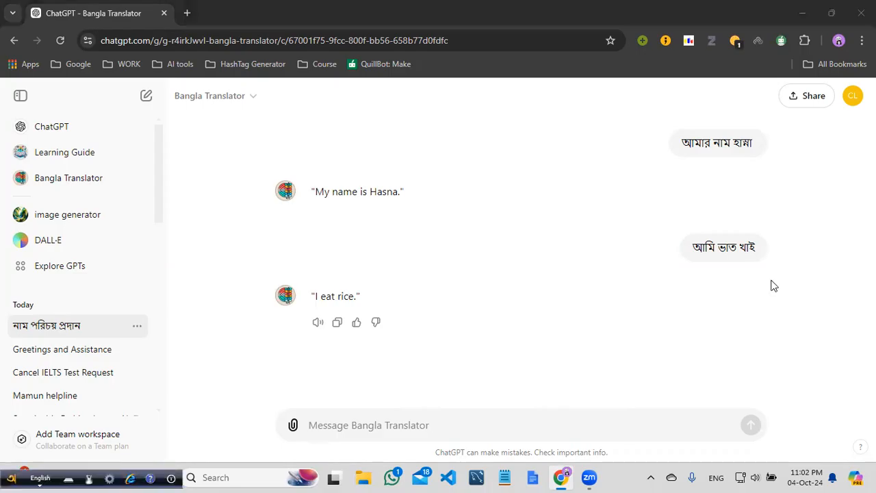